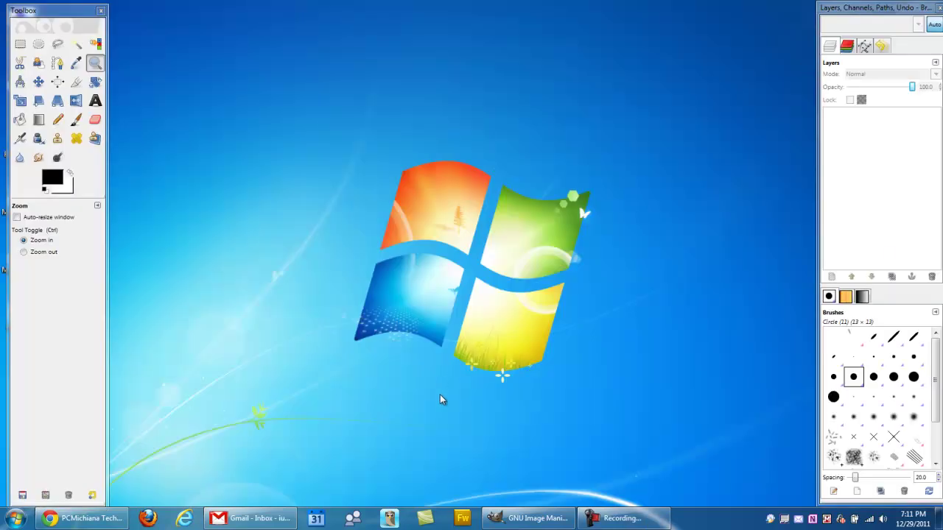
Step: Open the desktop screen resolution settings, then right-click the PCMichiana logo and dismiss its menu
right_click(316, 236)
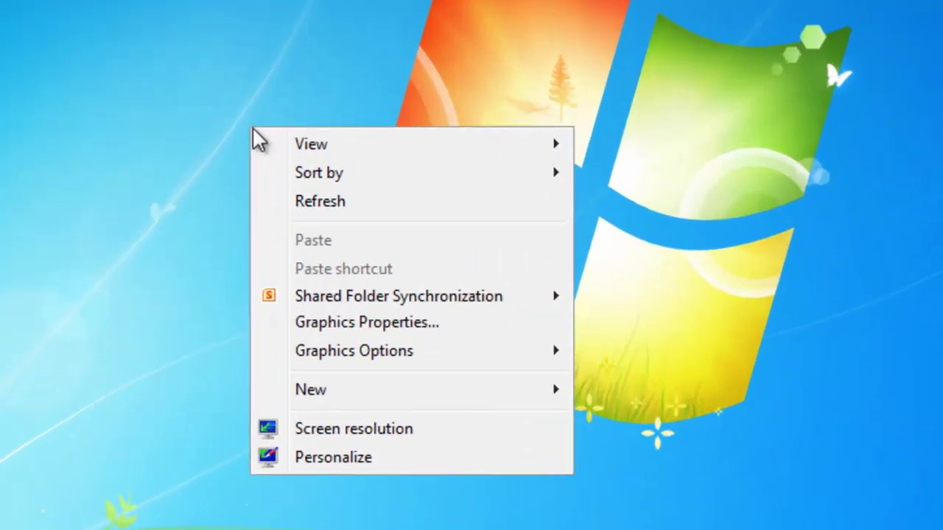
left_click(367, 447)
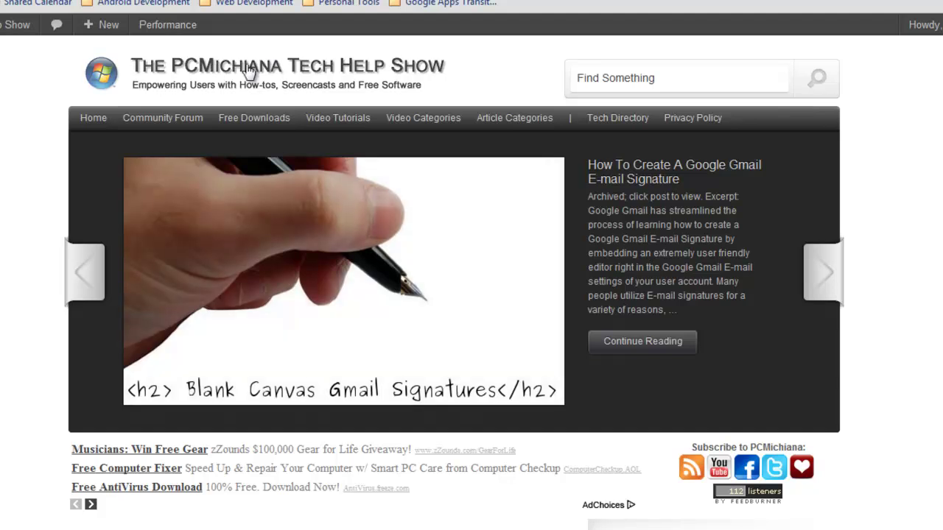
right_click(197, 83)
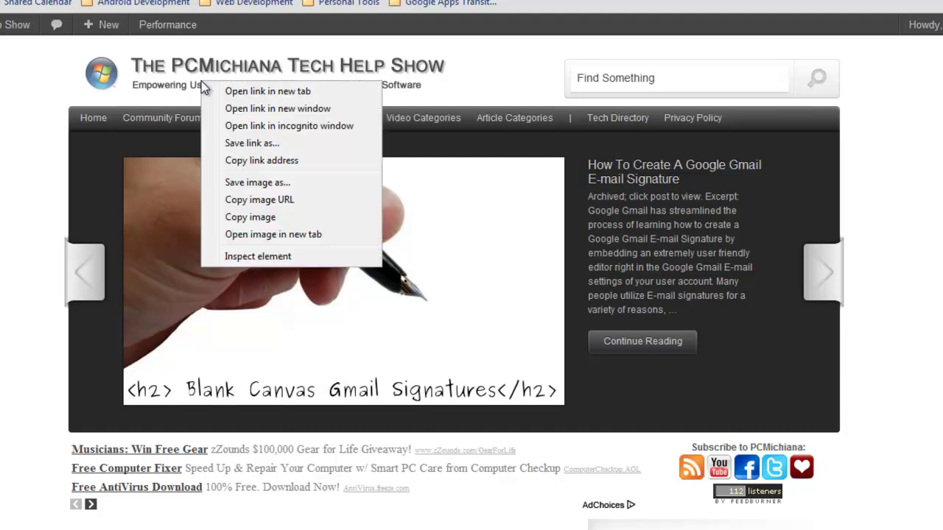
left_click(180, 91)
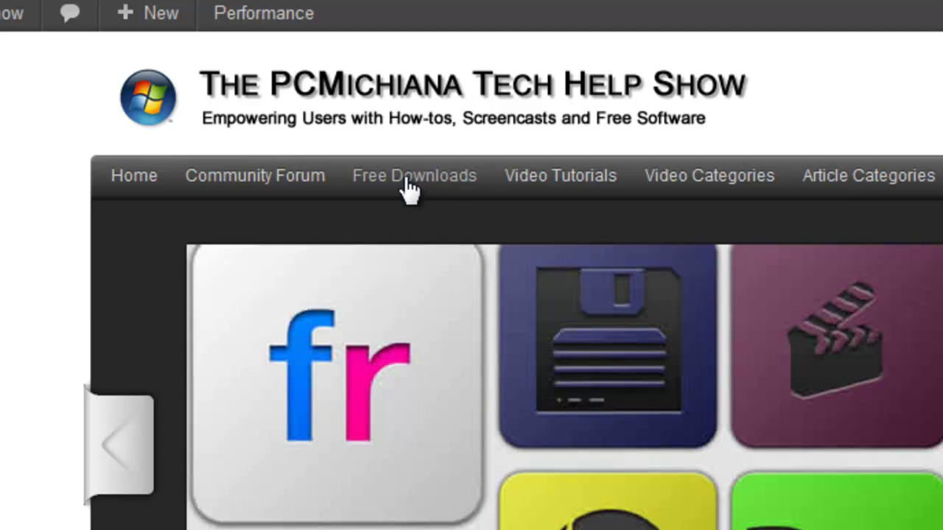
Step: Go to Free Downloads and follow The GIMP link under Graphics Design
left_click(410, 193)
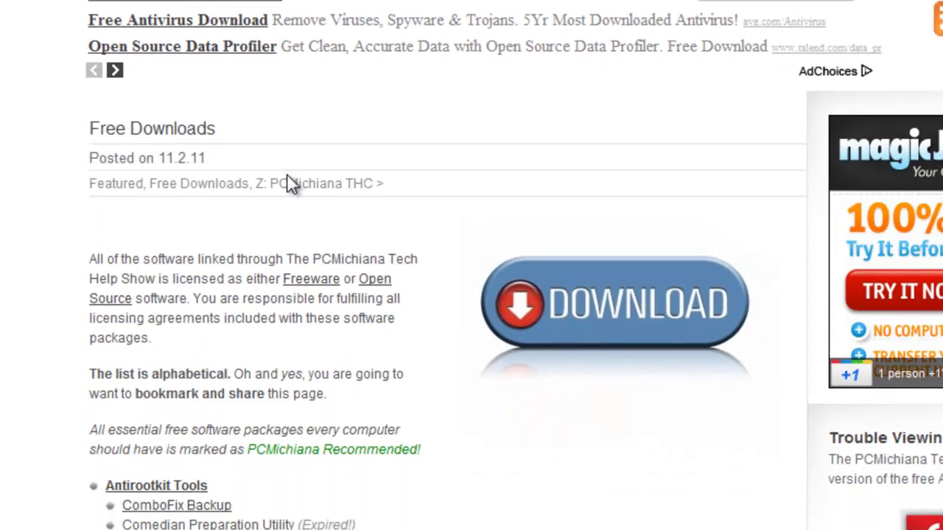
scroll(289, 179, "down", 12)
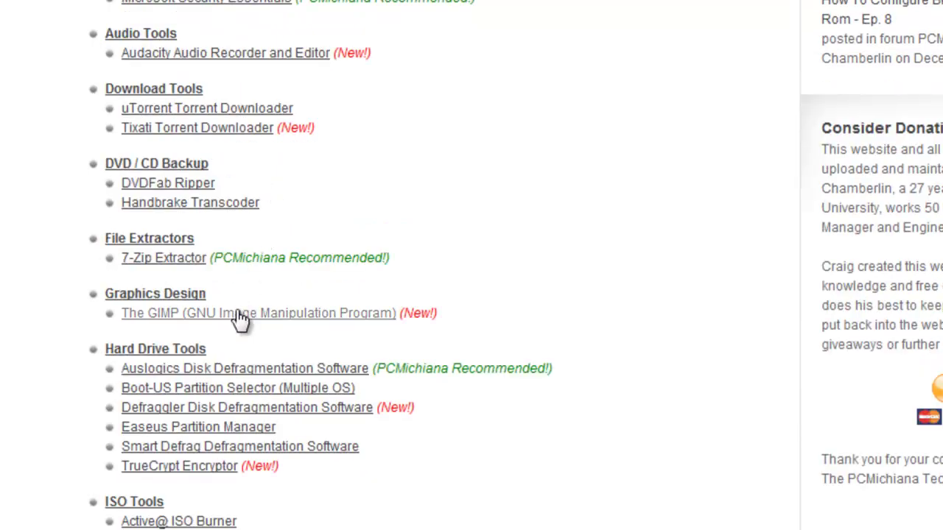
left_click(308, 313)
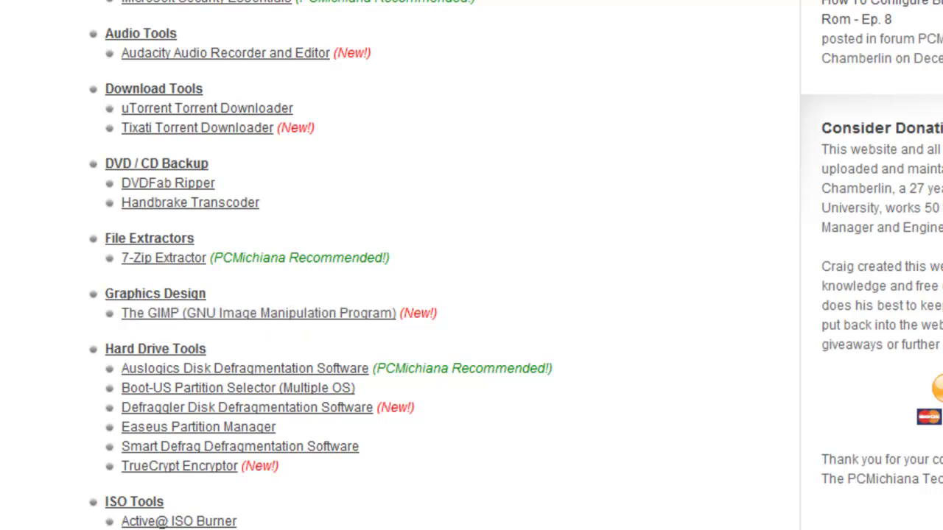
Step: Launch GIMP 2 and set up a new image of width 1600 and height 900 pixels
key("super")
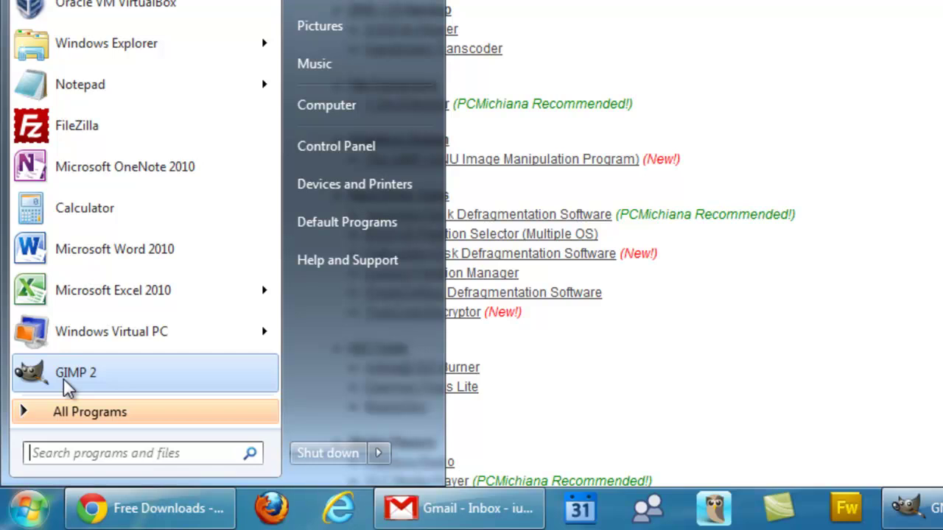
left_click(66, 387)
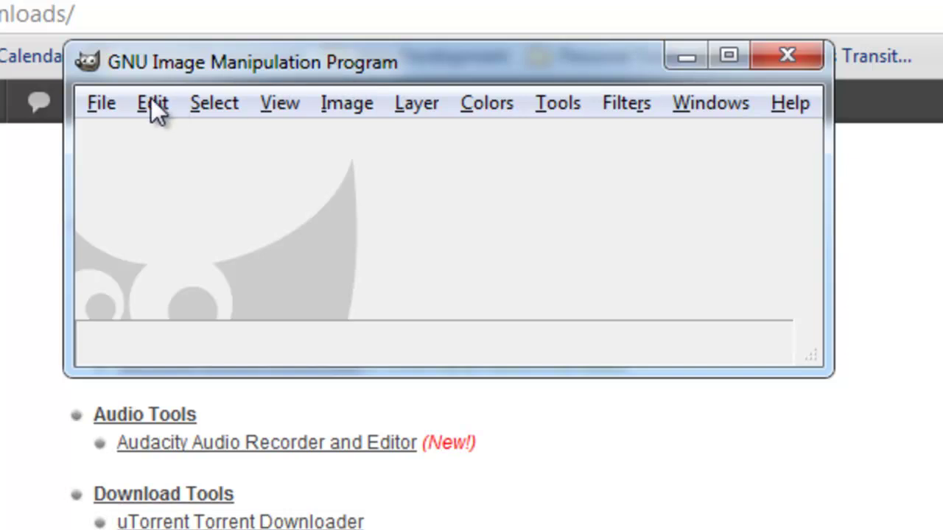
left_click(103, 107)
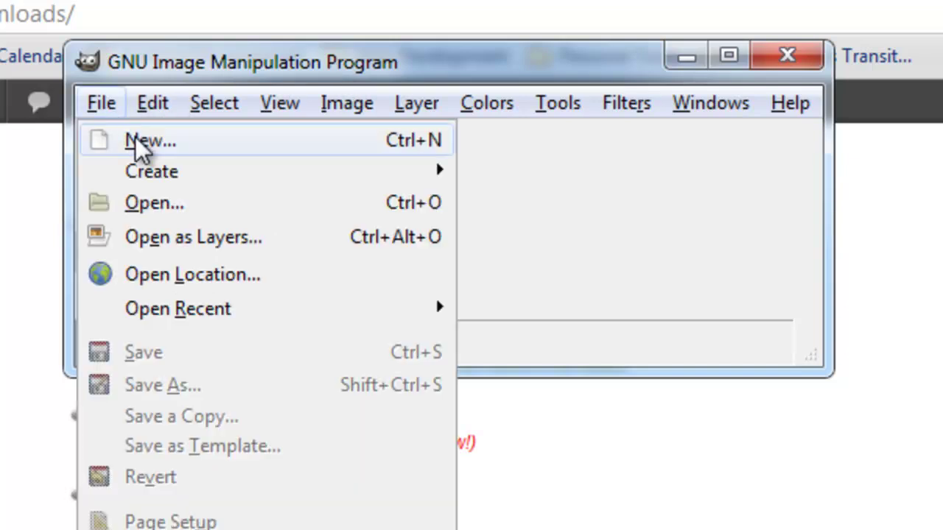
left_click(136, 141)
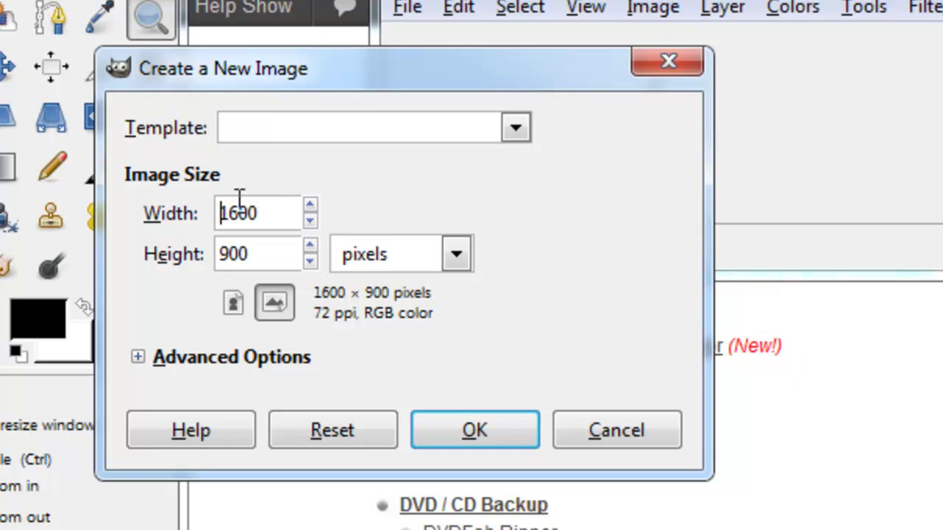
left_click(267, 250)
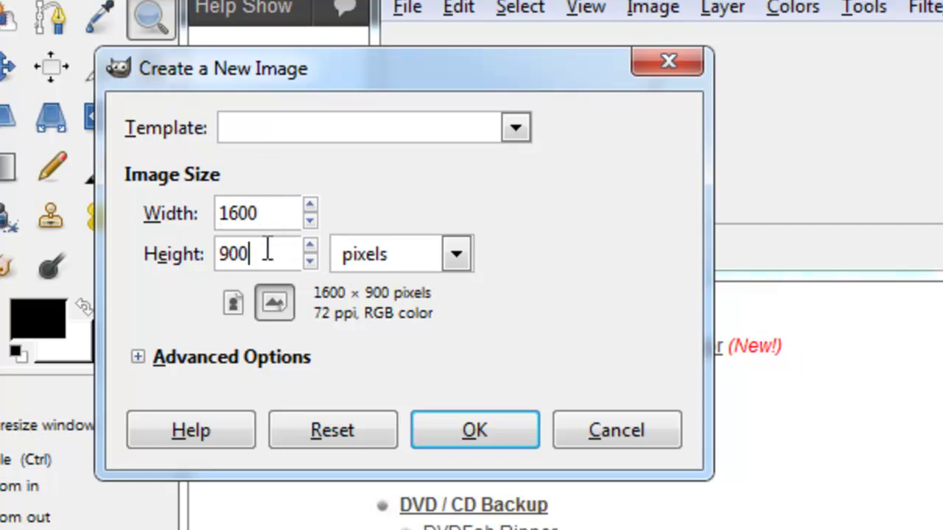
double_click(266, 213)
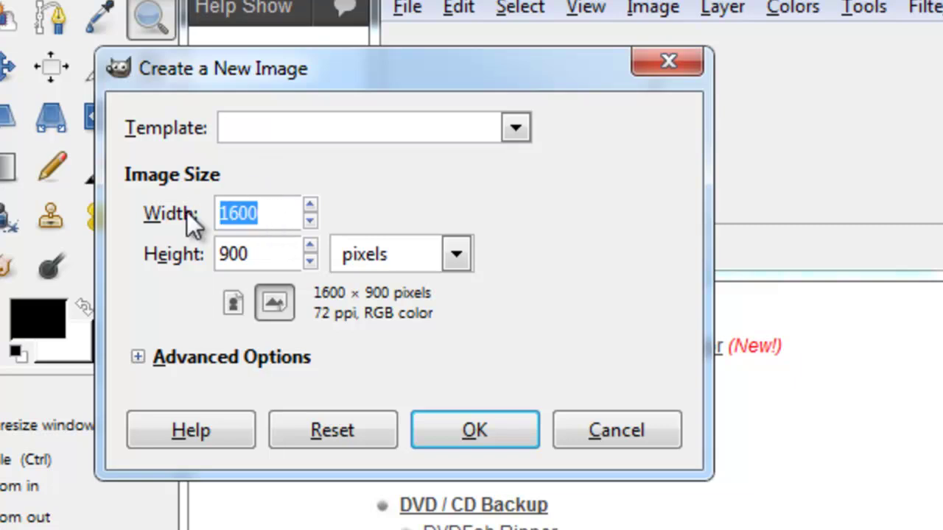
left_click(236, 219)
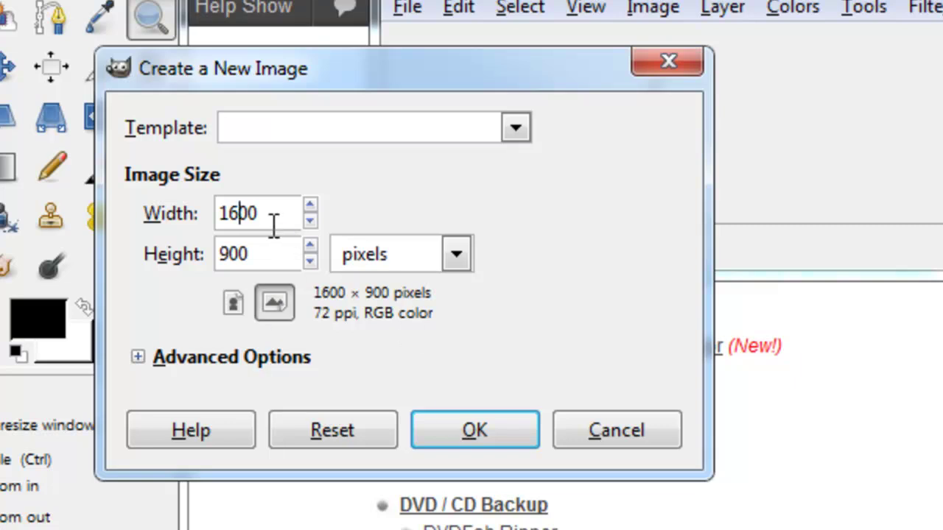
left_click(272, 253)
left_click(263, 214)
left_click(273, 255)
Step: Create the blank 1600×900 image and paste the website screenshot from the clipboard
left_click(474, 442)
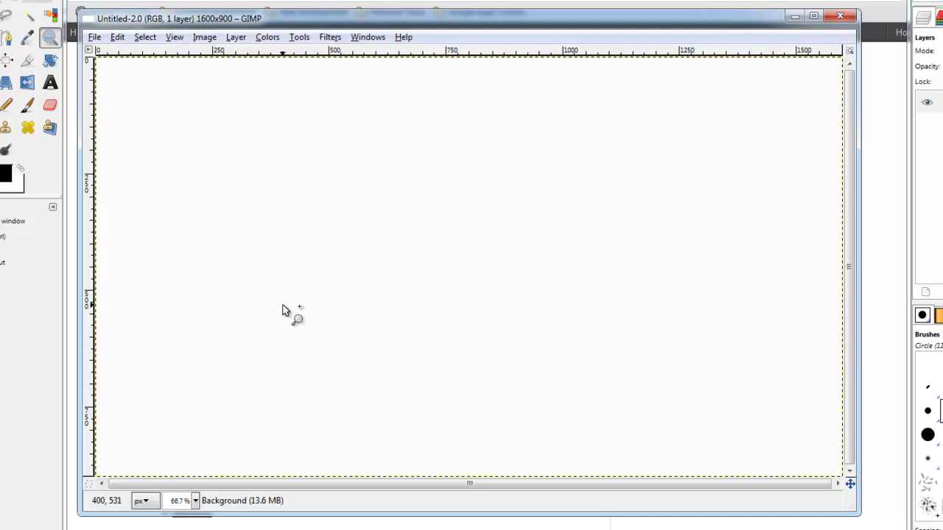
left_click(118, 38)
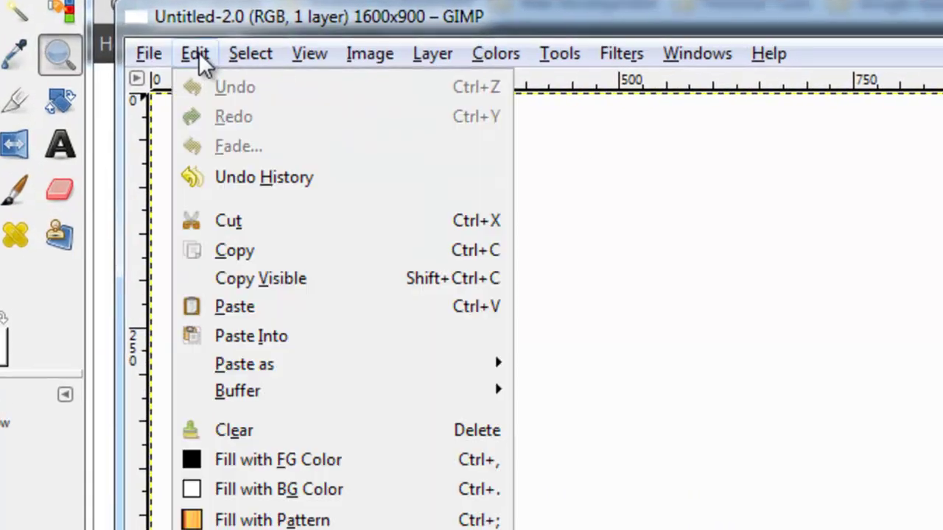
left_click(274, 306)
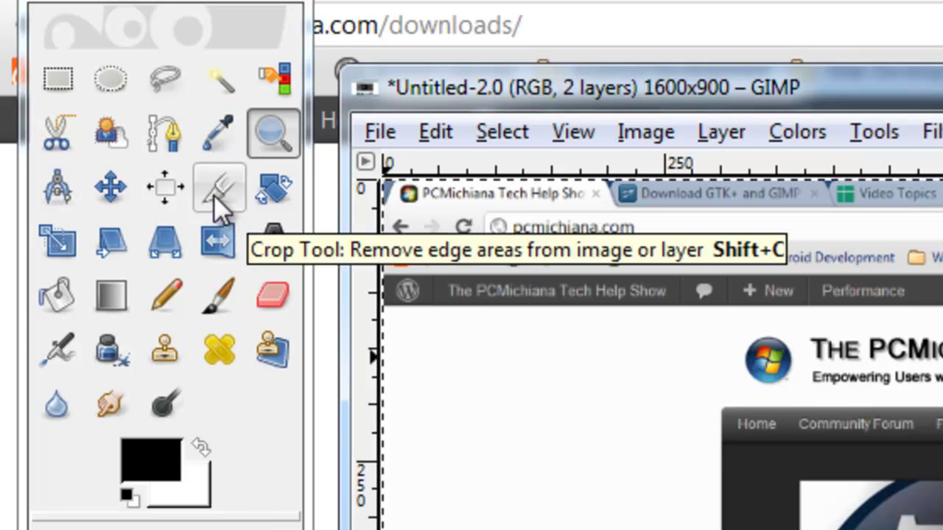
Step: Crop the screenshot to the 492×86 logo banner, redrawing the crop area before applying
left_click(219, 208)
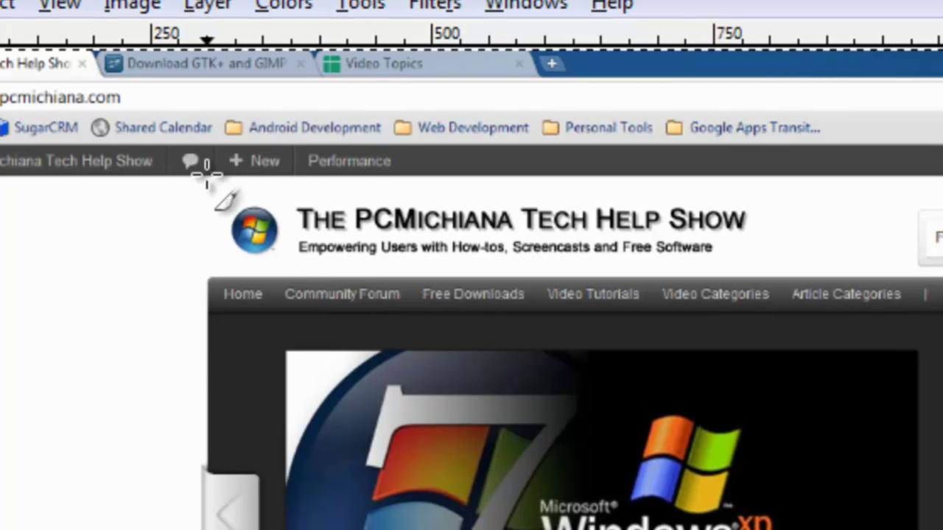
left_click_drag(206, 177, 298, 234)
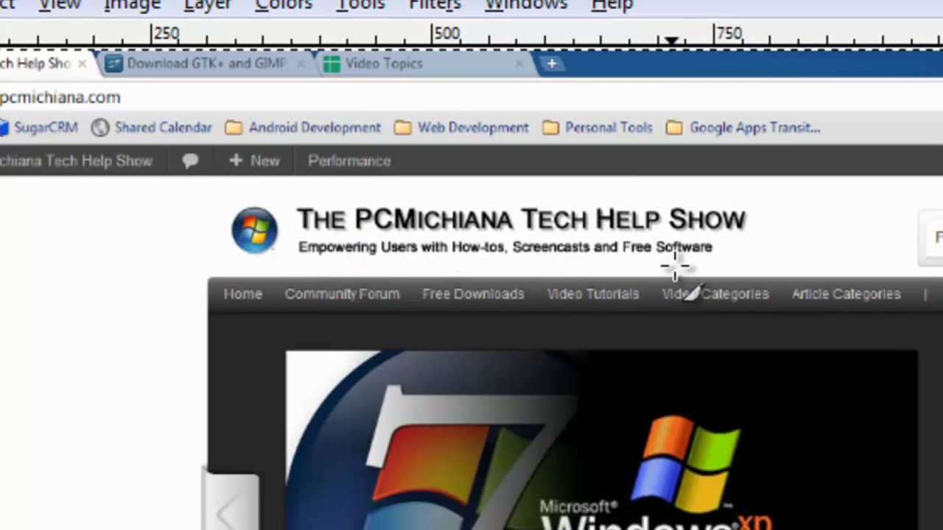
left_click_drag(766, 269, 773, 274)
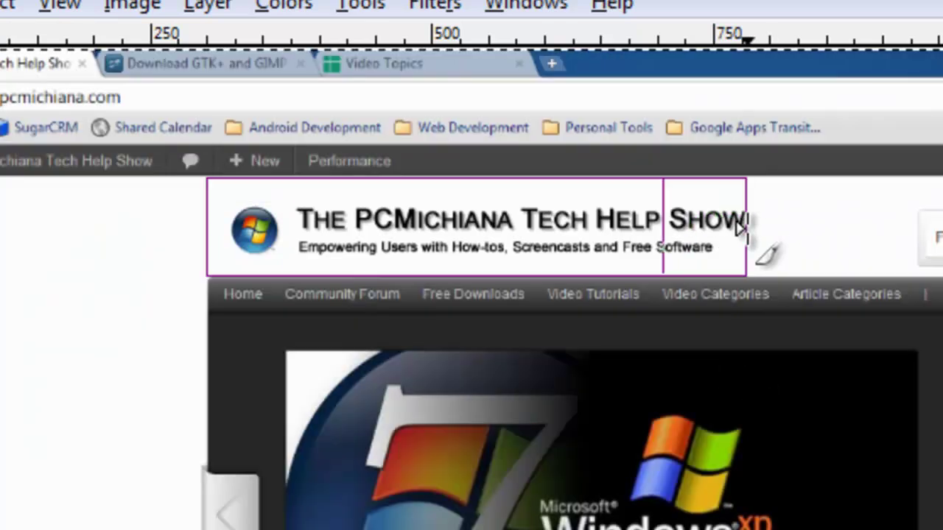
left_click_drag(741, 229, 759, 225)
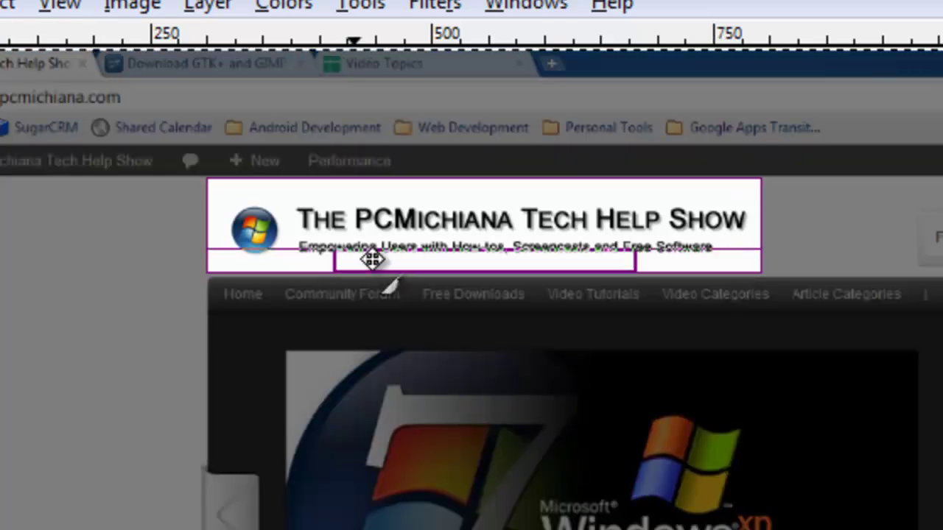
left_click(251, 258)
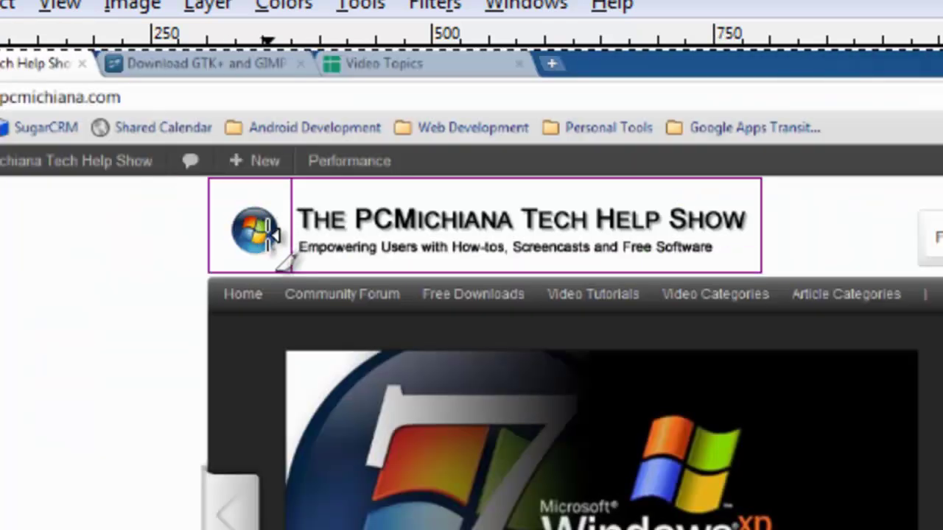
left_click_drag(335, 251, 632, 272)
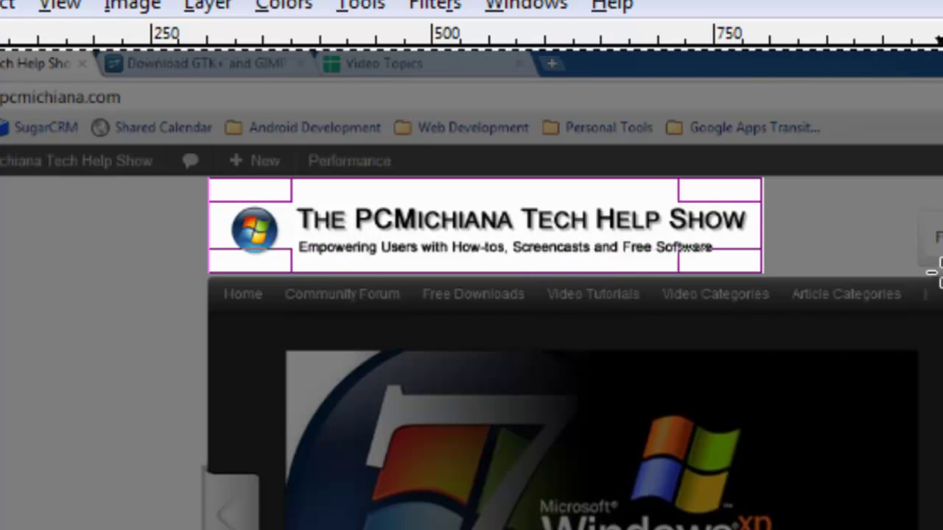
key("Return")
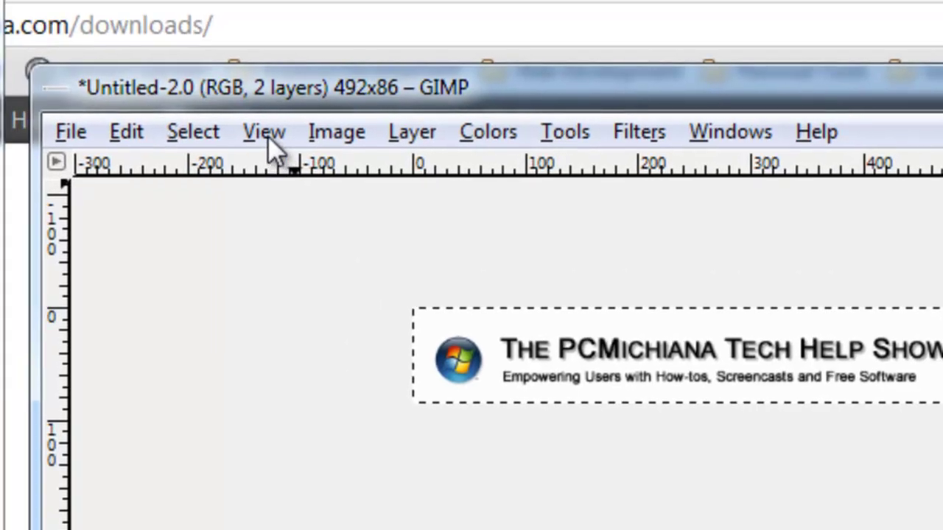
Step: Set the view zoom to 1:1 (100%) to see the 492×86 banner at actual size
left_click(74, 13)
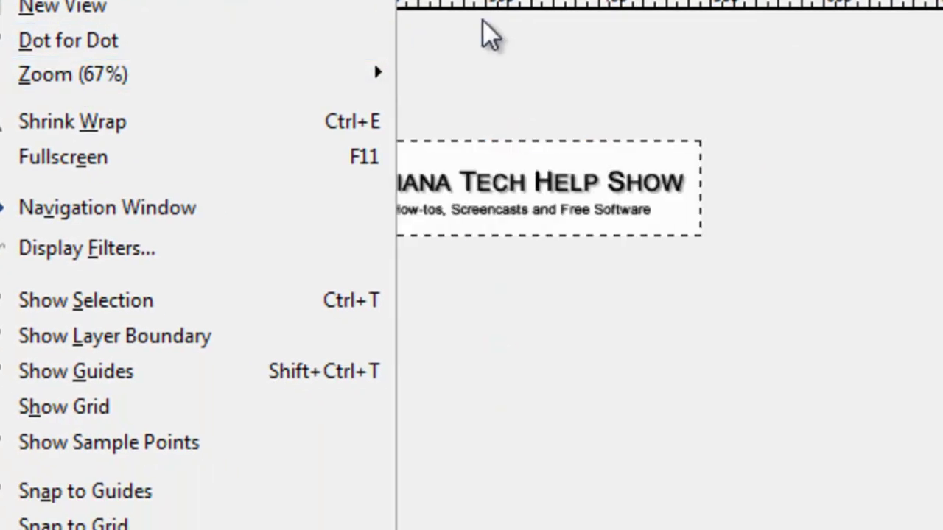
mouse_move(341, 77)
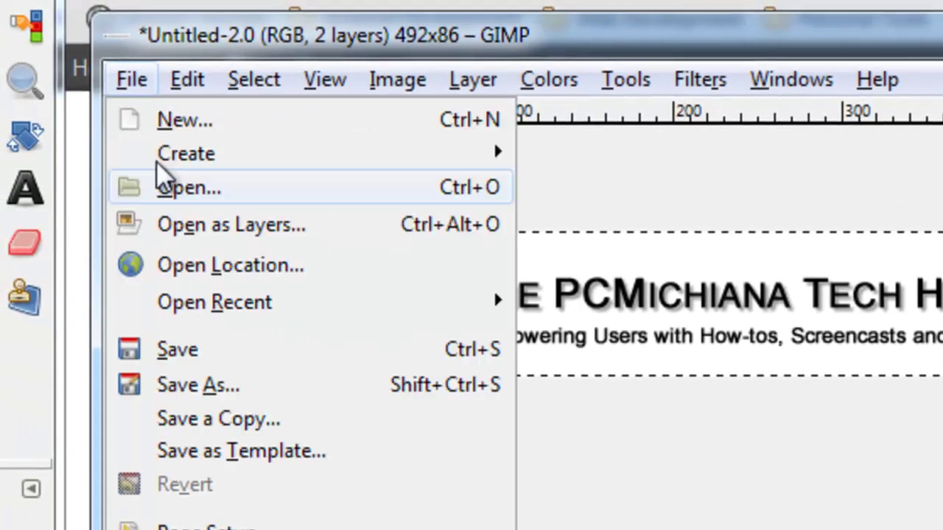
Step: Start saving under a new name and choose GIF image as the file type
left_click(193, 394)
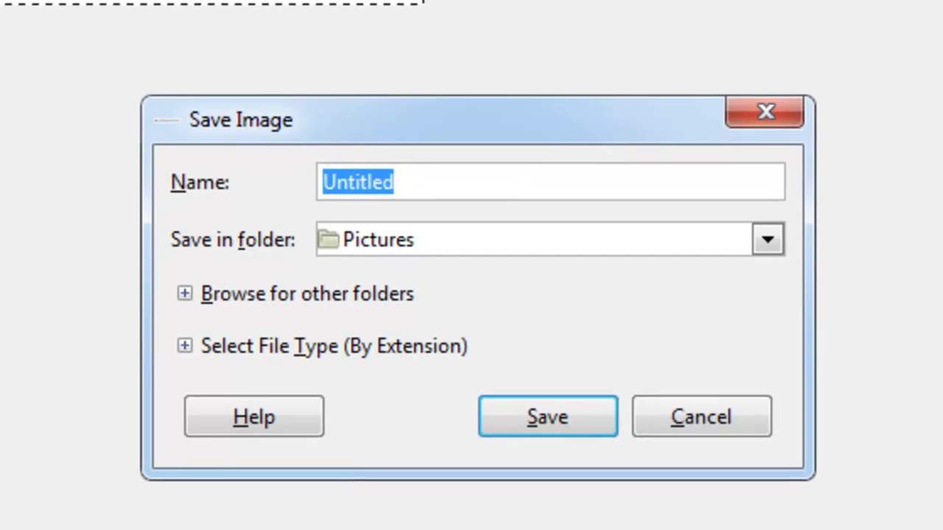
left_click(184, 337)
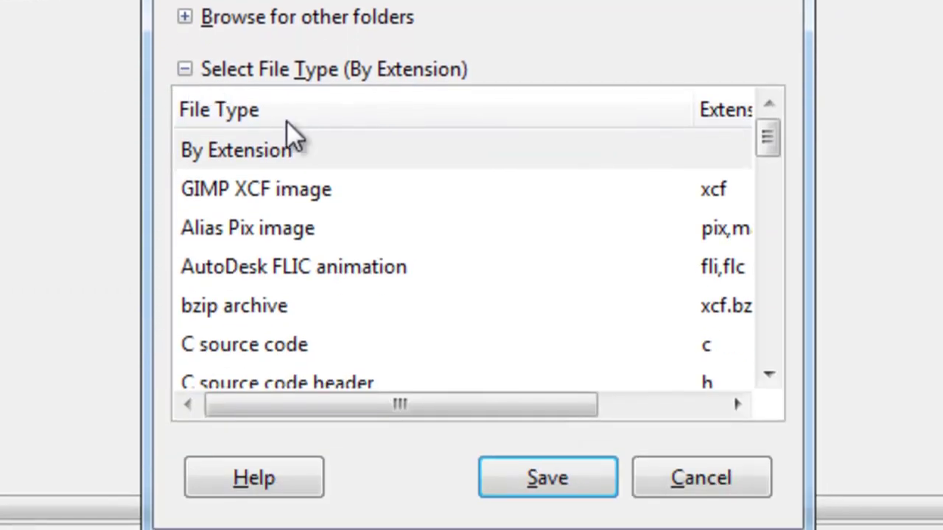
left_click_drag(770, 134, 770, 185)
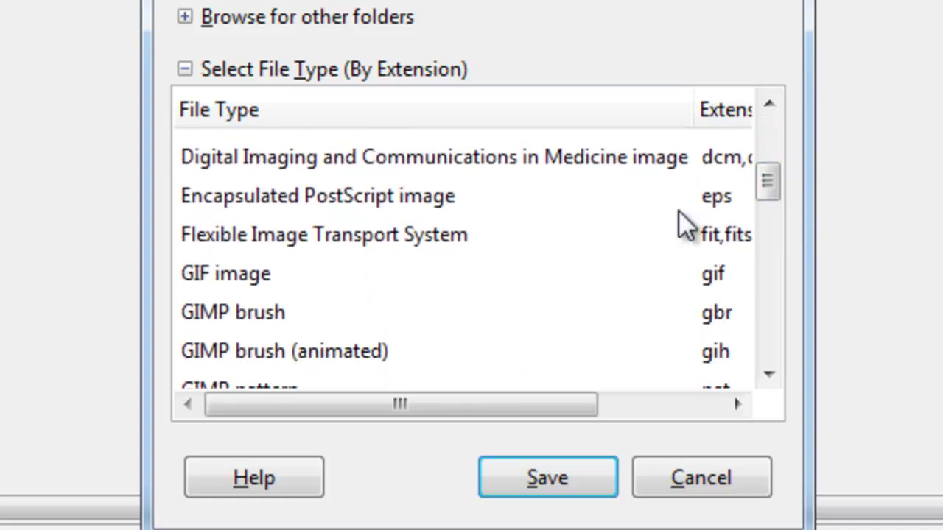
left_click(495, 276)
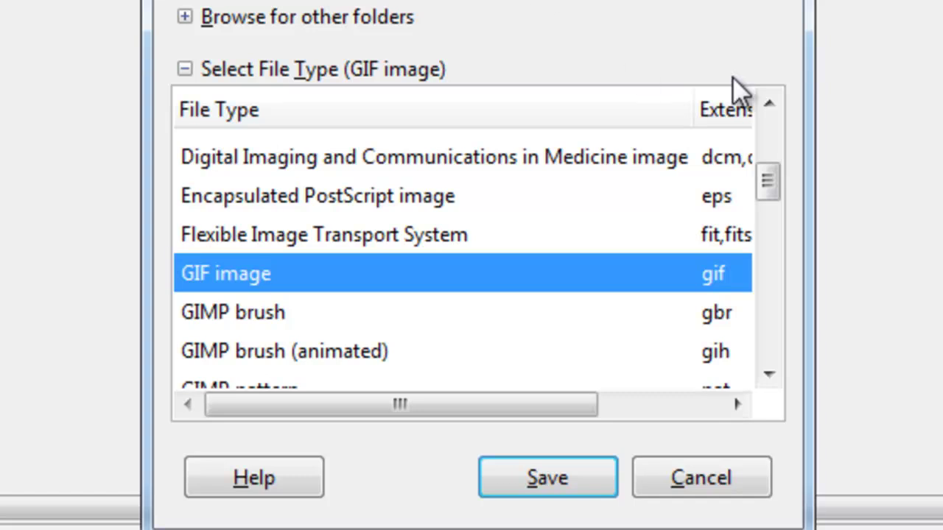
mouse_move(772, 182)
left_mouse_down()
mouse_move(772, 236)
mouse_move(773, 190)
left_mouse_up()
left_click(486, 280)
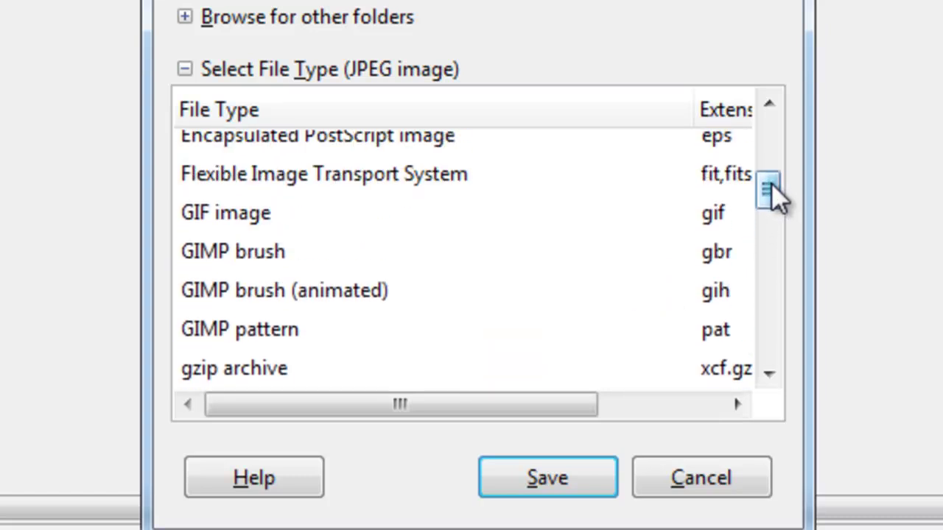
left_click(477, 221)
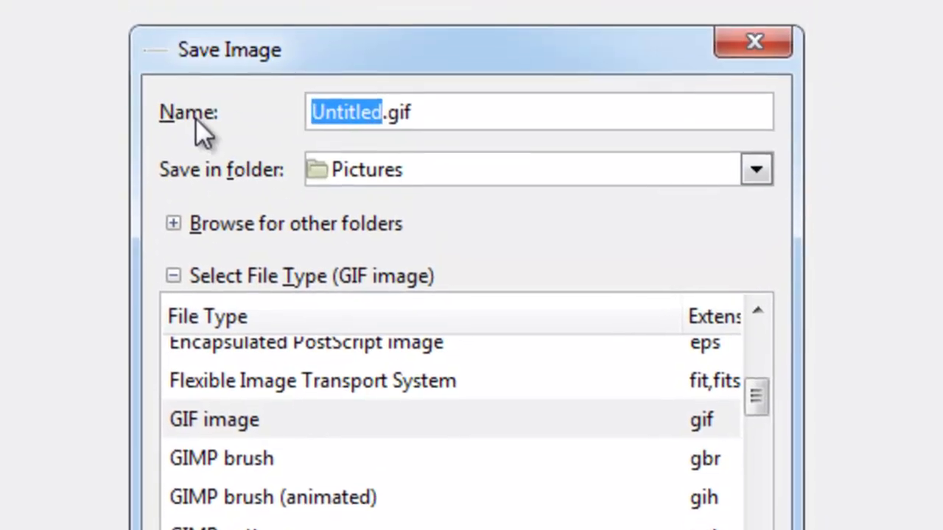
Step: Name it the-pcmichiana-tech-help-show.gif, save, and export it flattened and indexed
type("the-pcm")
type("ichiana-tech-helpsh")
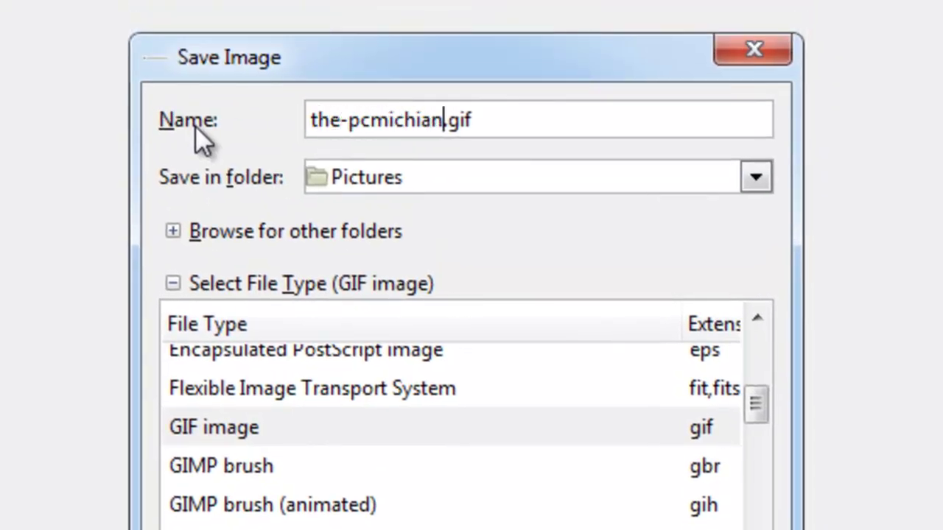
type("ow")
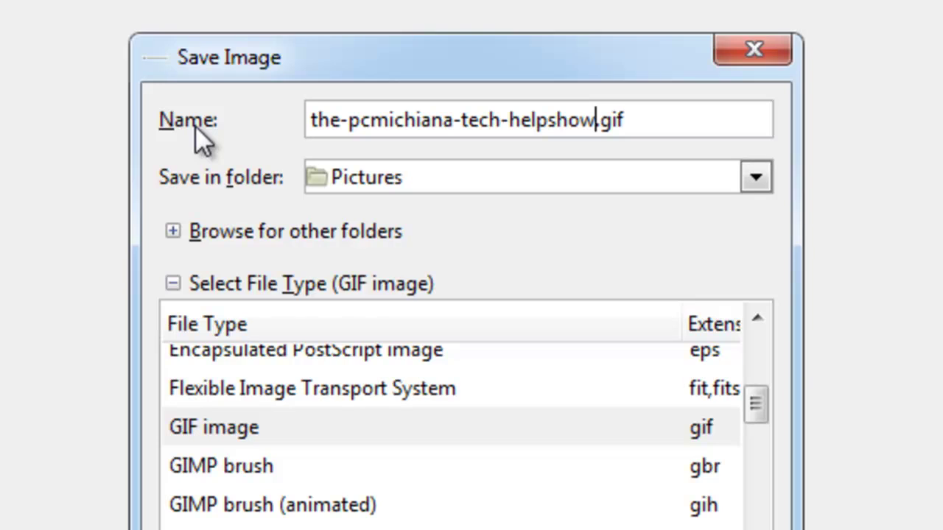
key("BackSpace")
key("BackSpace")
key("BackSpace")
key("BackSpace")
type("-show")
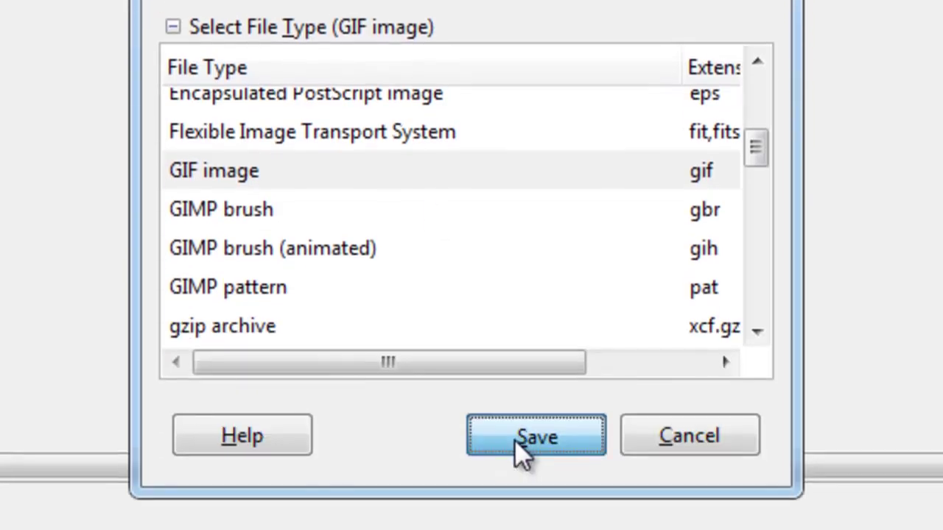
left_click(523, 449)
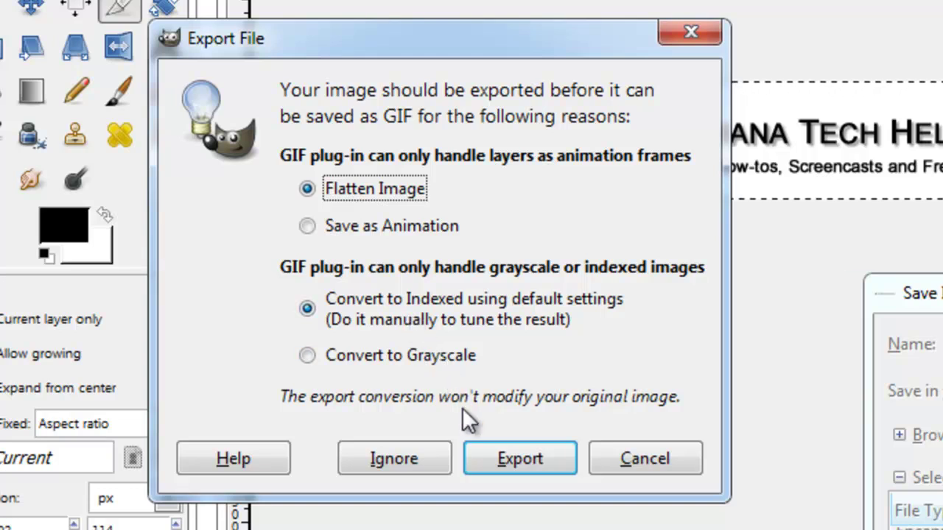
left_click(488, 463)
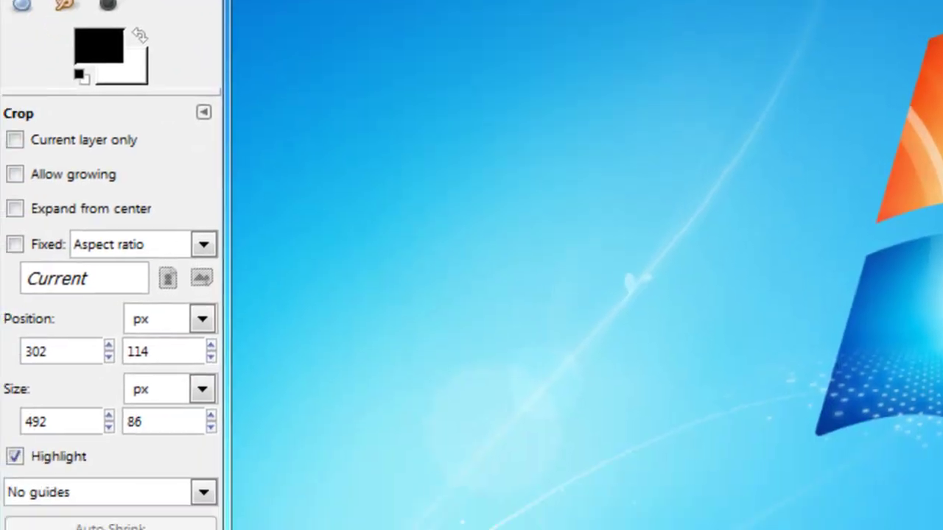
Step: Begin a Save As and view the Save in folder list without completing the save
key("super")
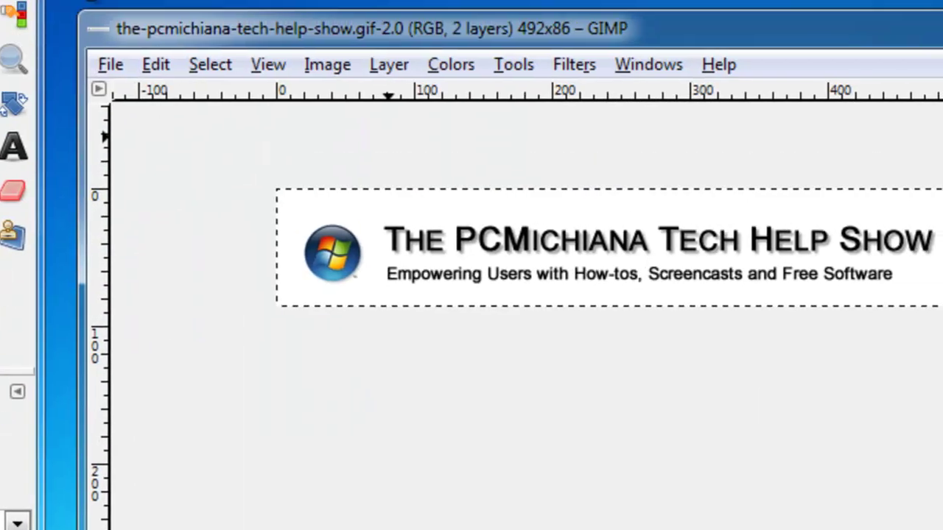
left_click(107, 67)
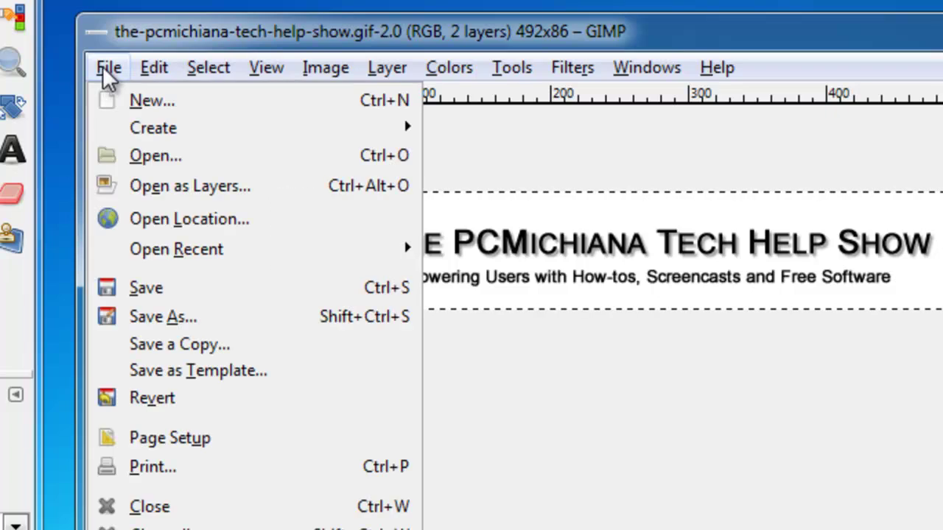
left_click(172, 313)
left_click(771, 442)
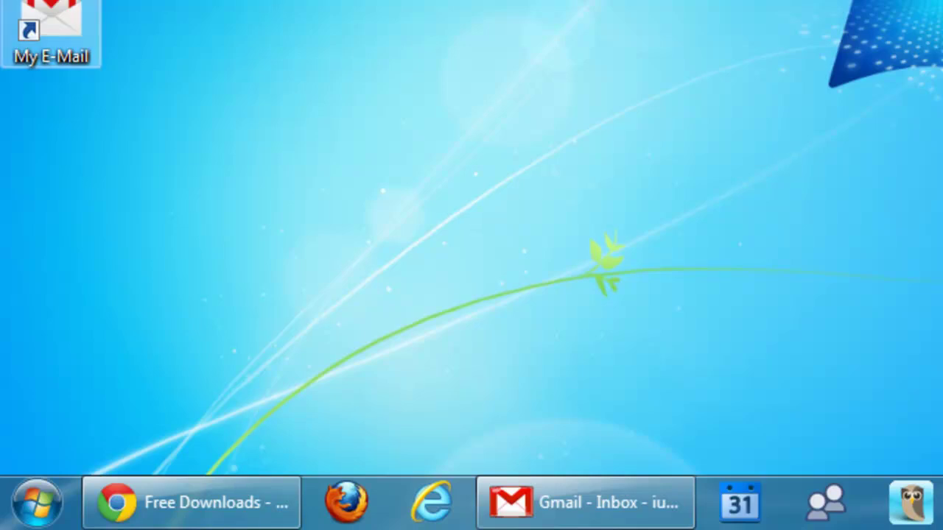
Step: Open the Pictures library from the Start menu and select the-pcmichiana-tech-help-show.gif
left_click(41, 507)
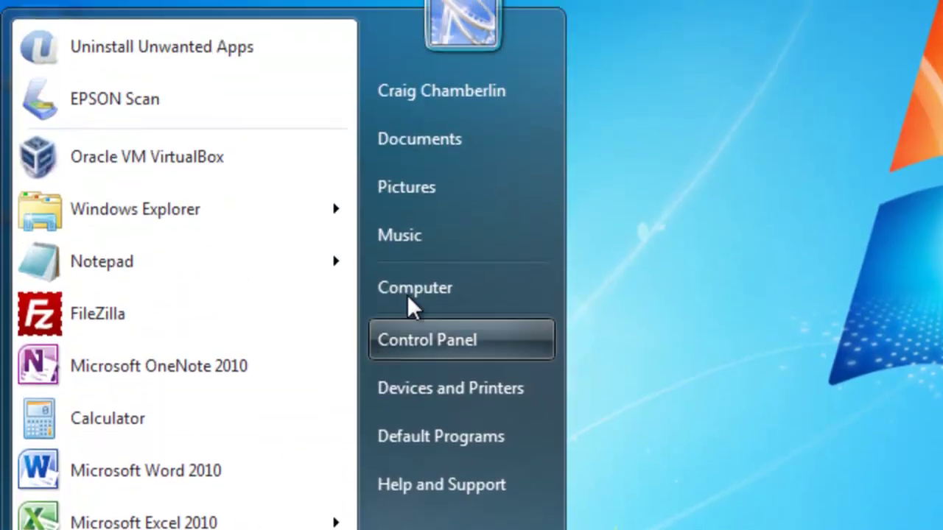
left_click(446, 194)
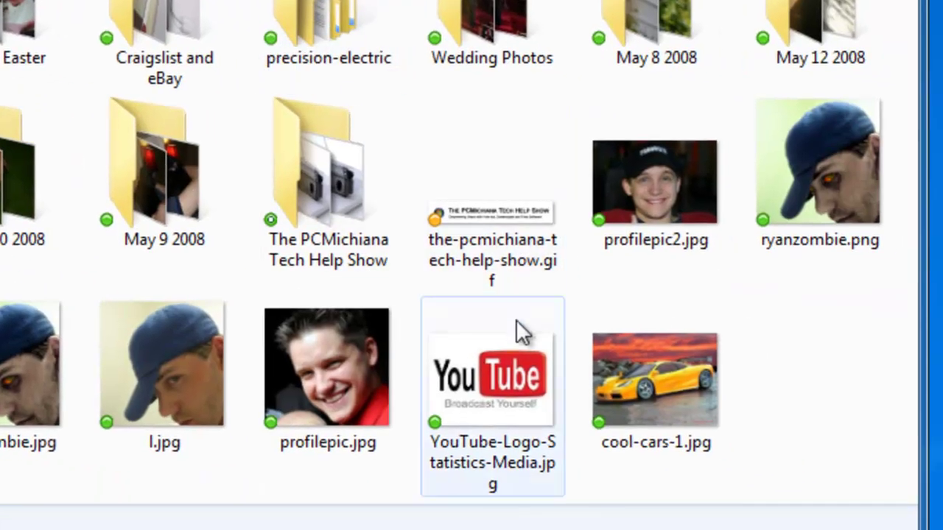
left_click(498, 247)
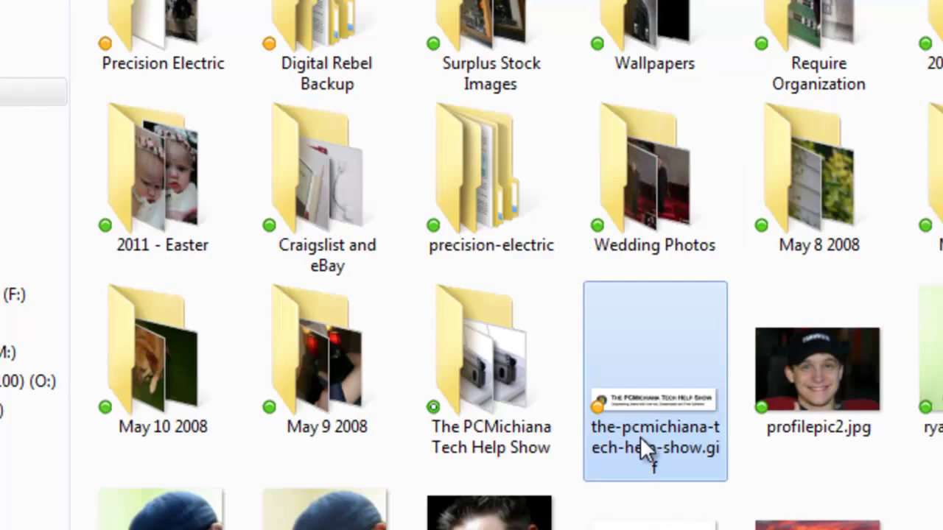
right_click(641, 442)
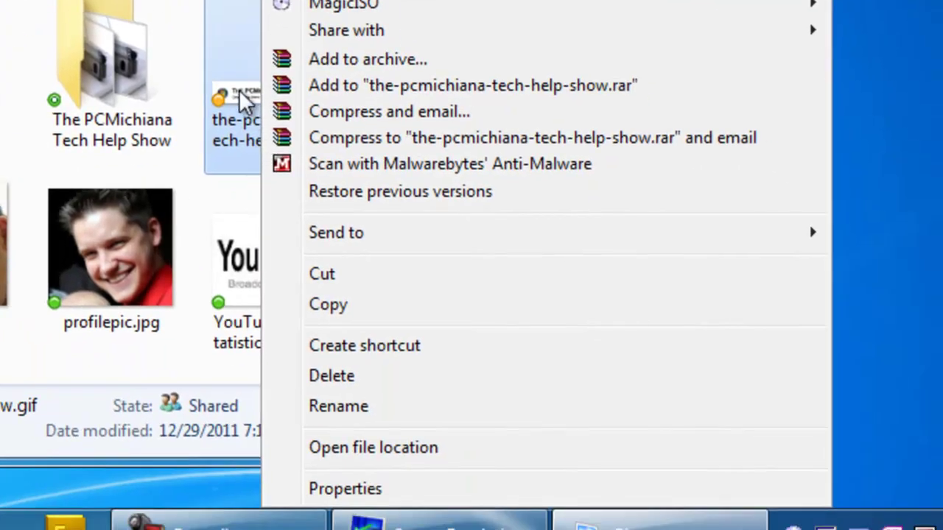
left_click(361, 492)
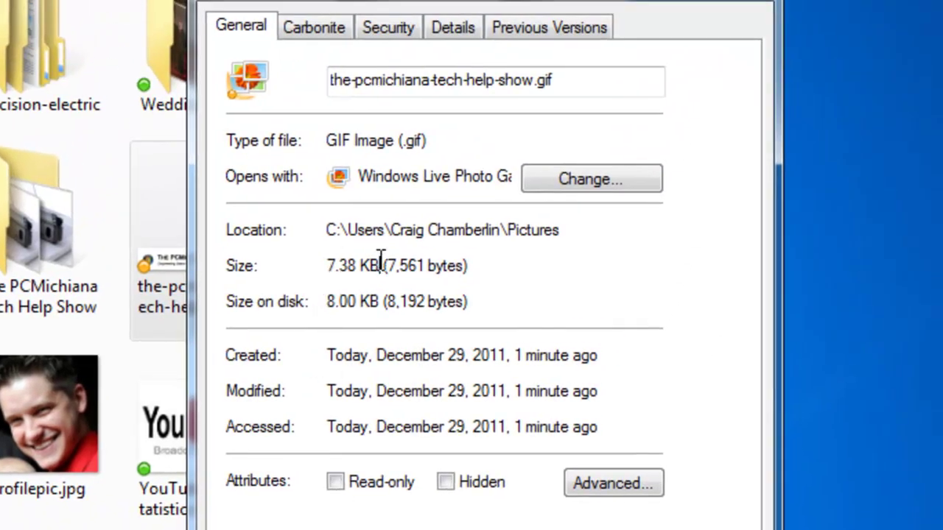
left_click_drag(381, 265, 327, 266)
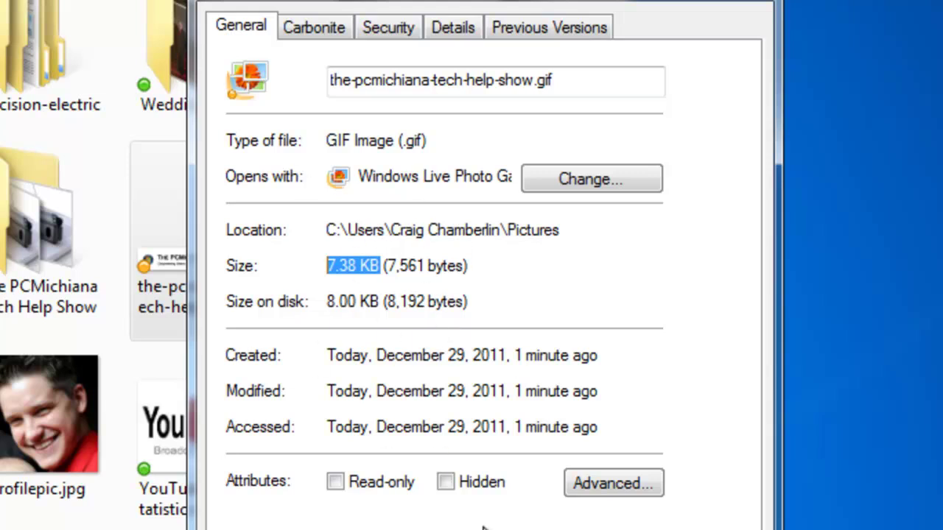
left_click(390, 269)
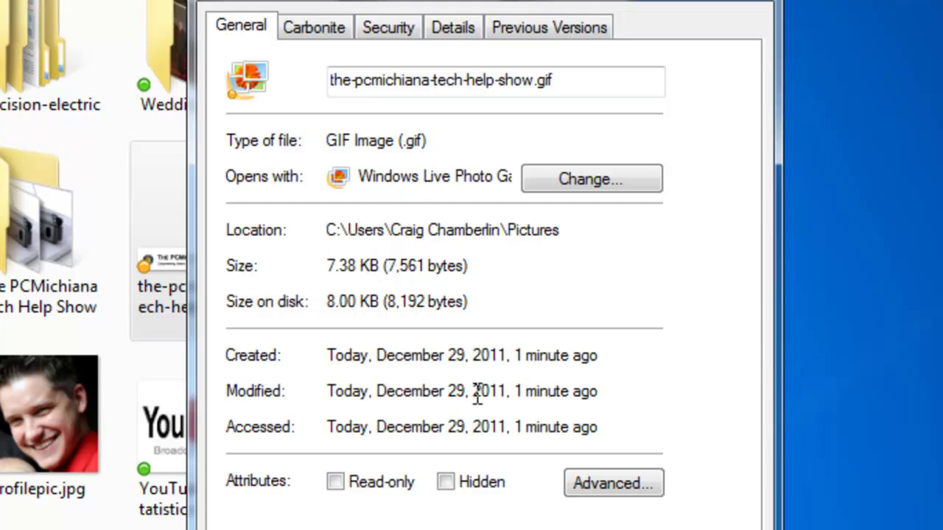
Step: Close the file properties and Pictures window, then launch GIMP 2 from the Start menu
key("Escape")
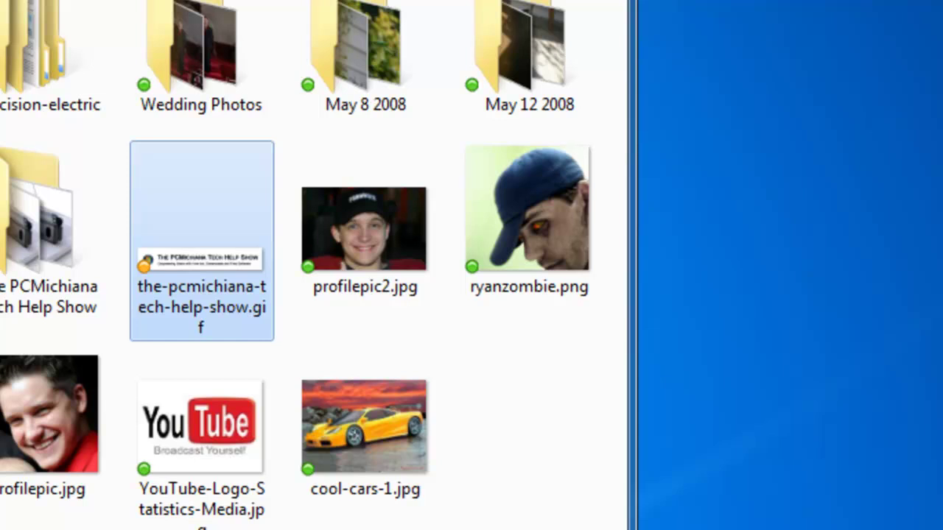
key("super+d")
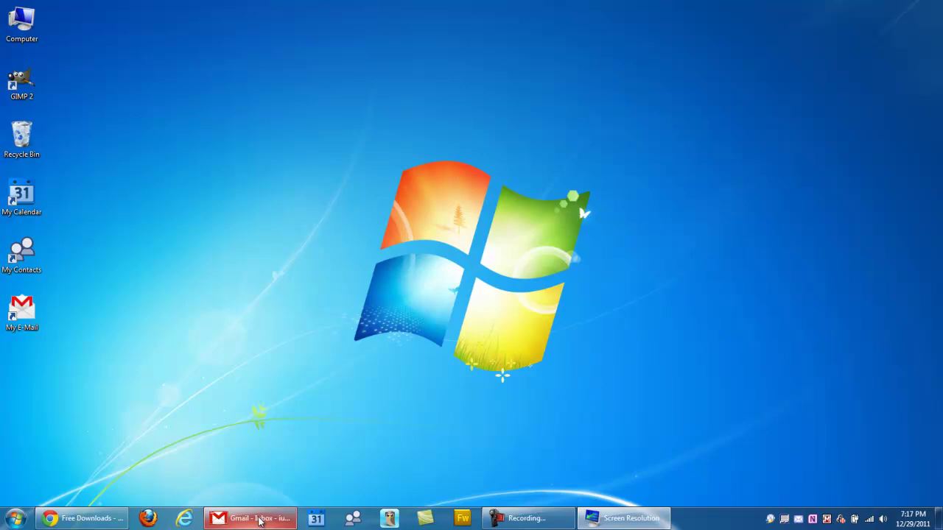
left_click(74, 477)
left_click(20, 522)
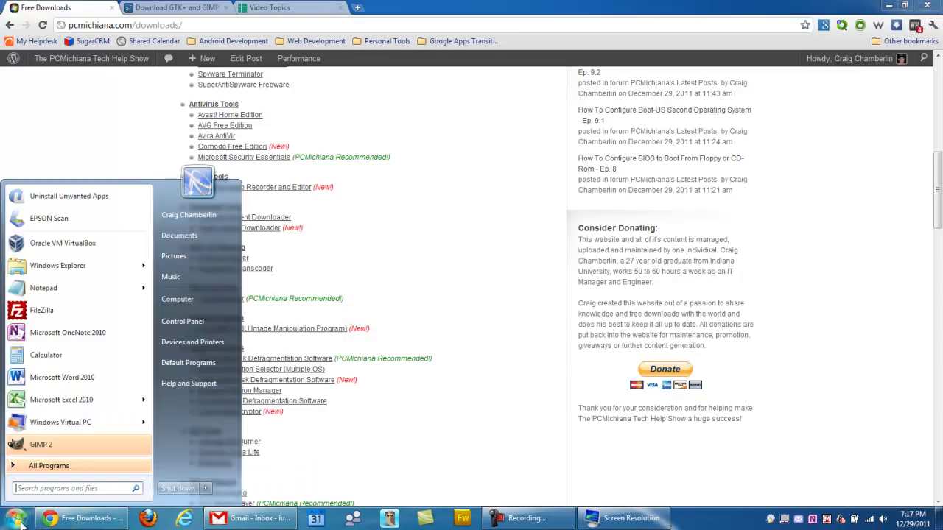
left_click(41, 445)
Step: Open the-pcmichiana-tech-help-show.gif from the Pictures folder
left_click(191, 59)
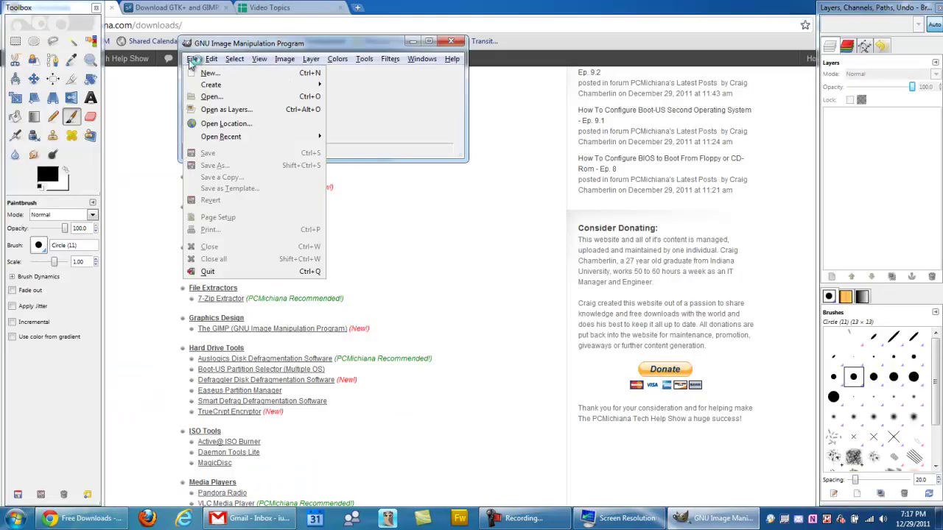
left_click(212, 97)
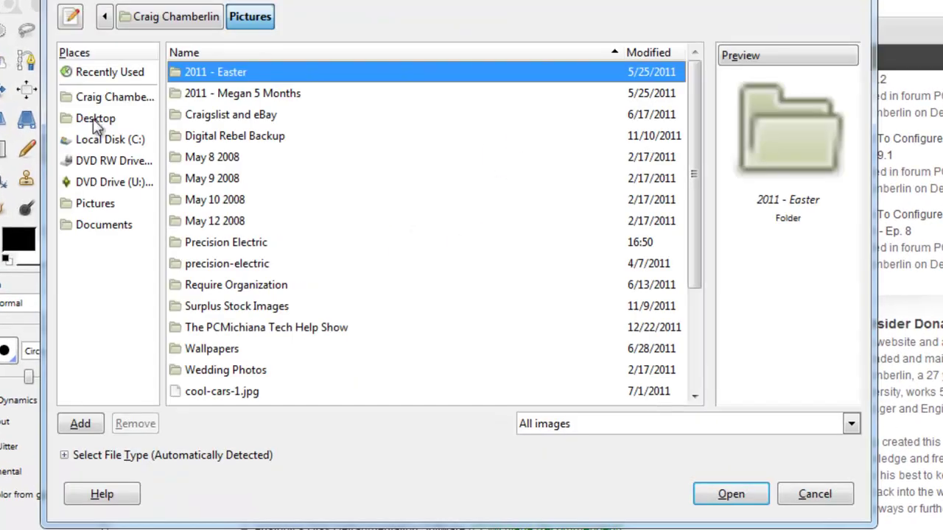
left_click(95, 204)
left_click(316, 245)
scroll(283, 305, "down", 3)
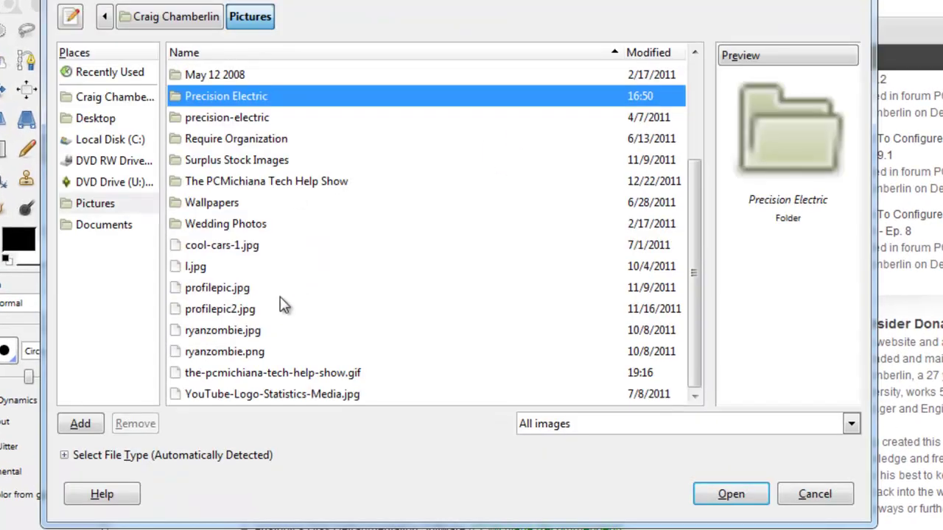
double_click(260, 373)
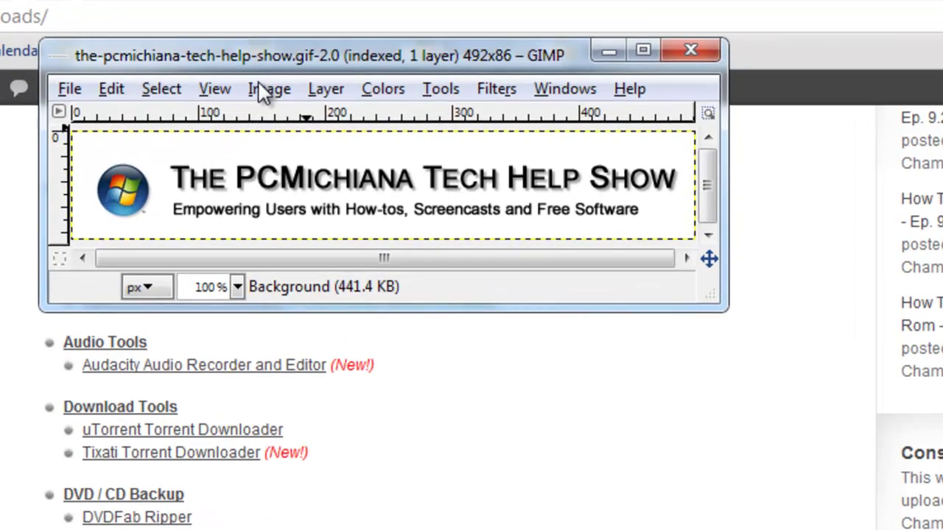
Step: Scale the reopened logo GIF to 200 pixels wide, letting the height follow to 35
left_click(289, 84)
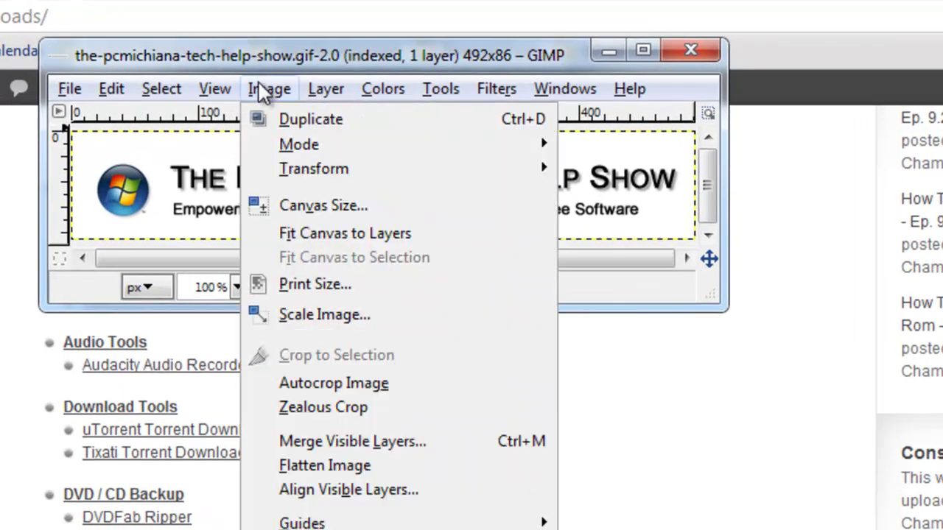
left_click(317, 315)
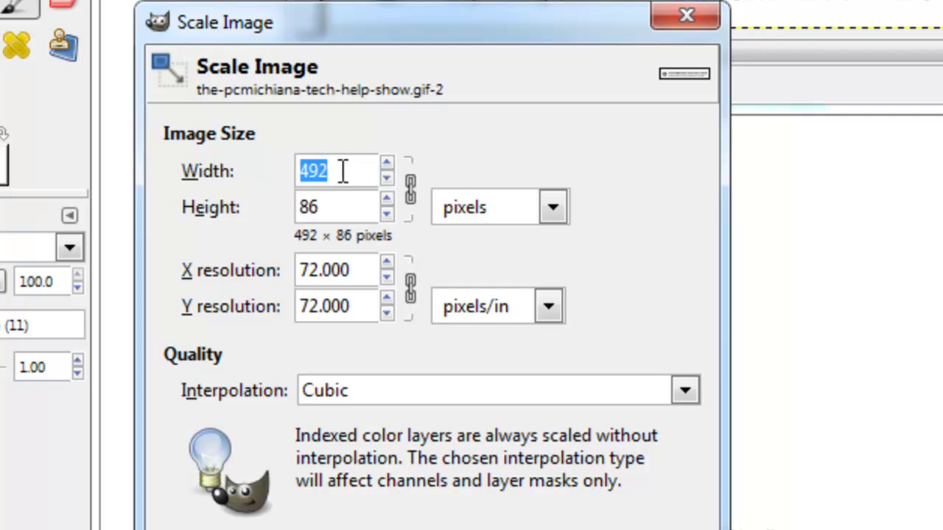
type("200")
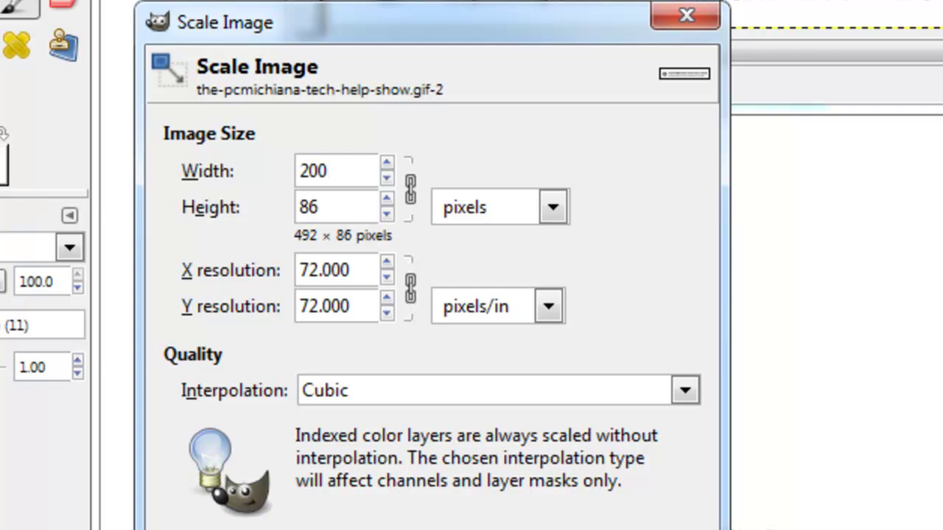
key("Tab")
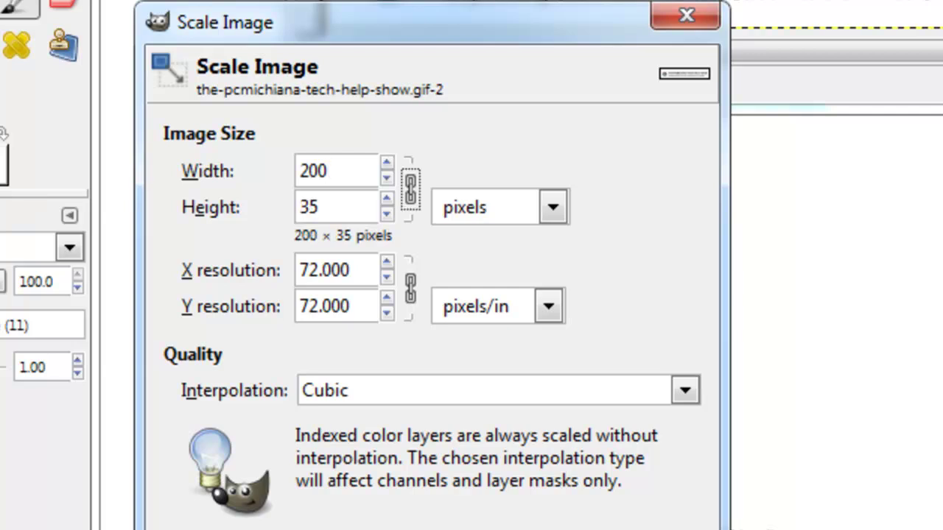
left_click(338, 205)
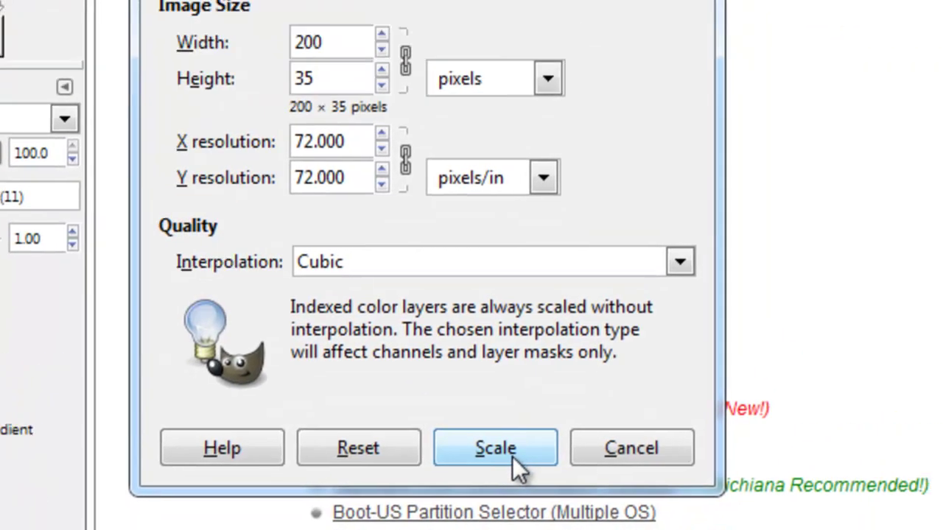
left_click(551, 387)
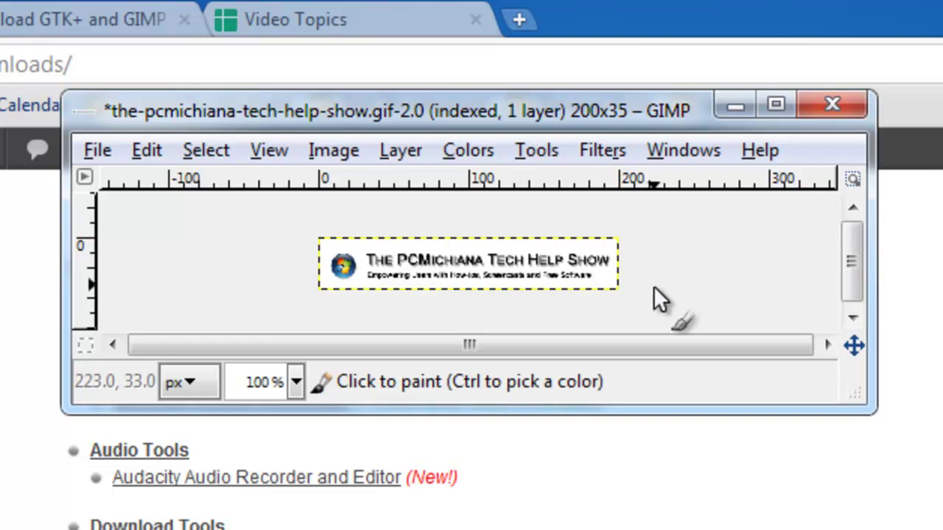